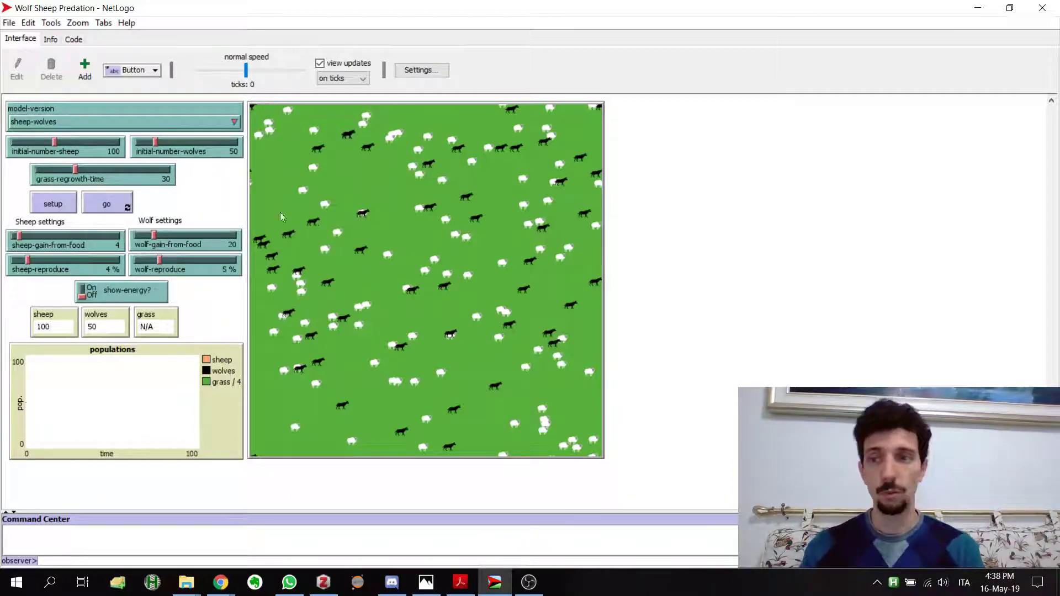
Run go briefly, then pick sheep-wolves-grass and set up 100 sheep, 50 wolves with grass.
click(100, 211)
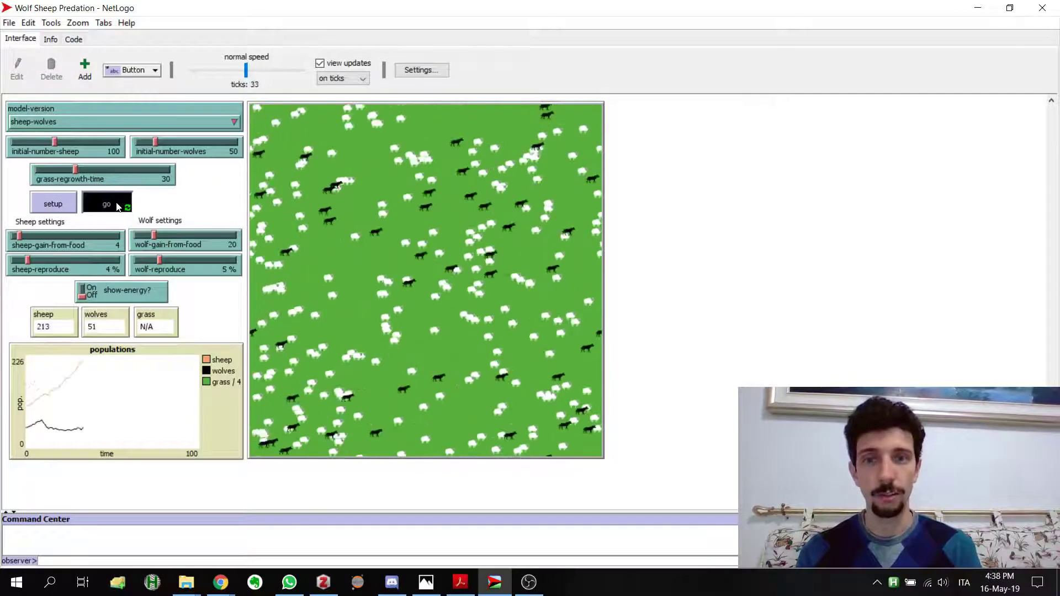
click(117, 207)
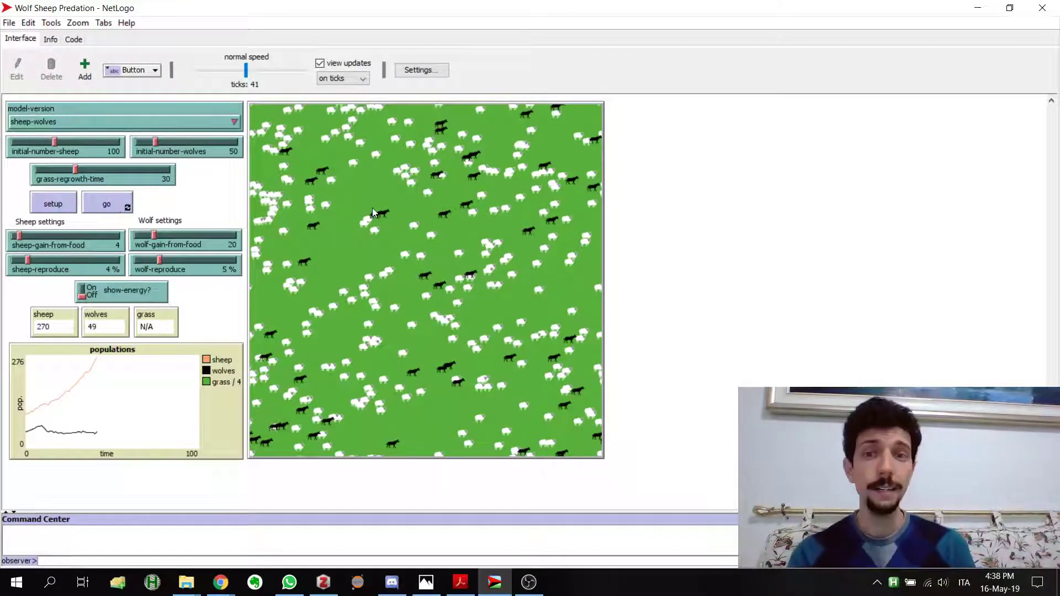
click(135, 123)
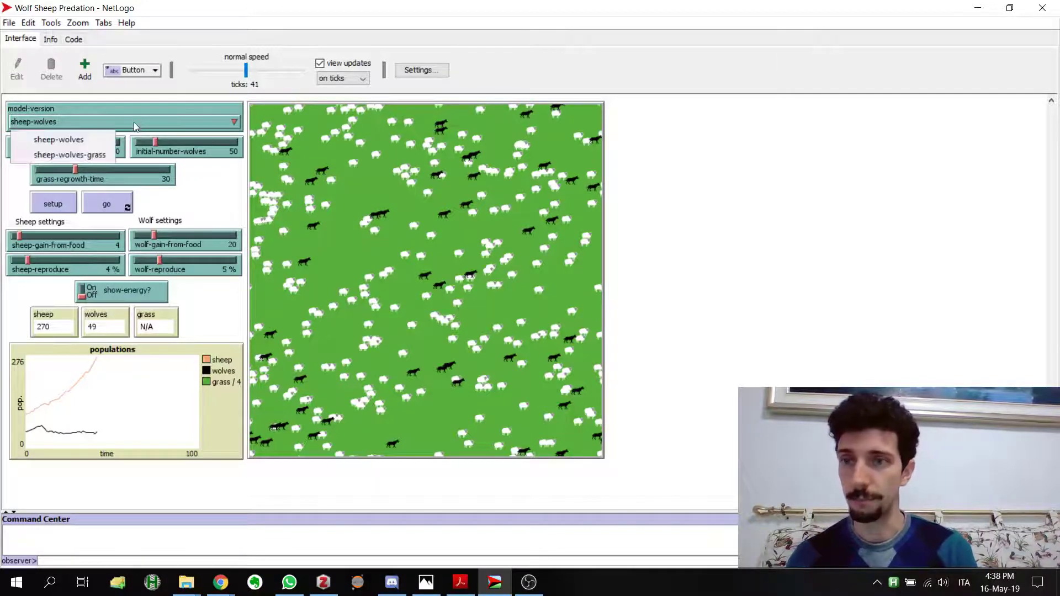
click(95, 154)
click(55, 208)
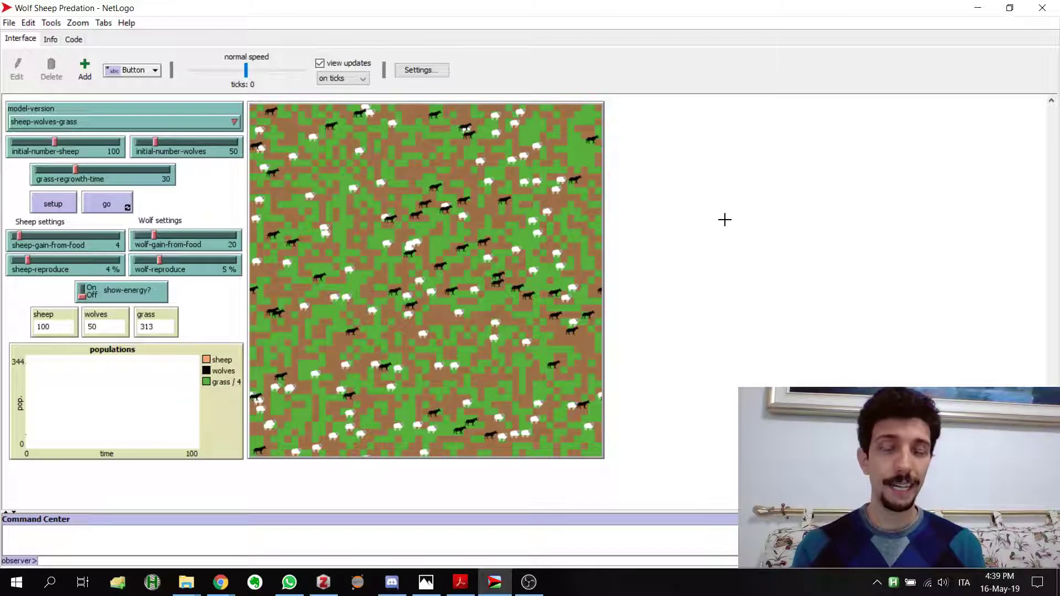
Select the world view and drag its right edge outward to make it much wider.
drag(717, 174, 594, 234)
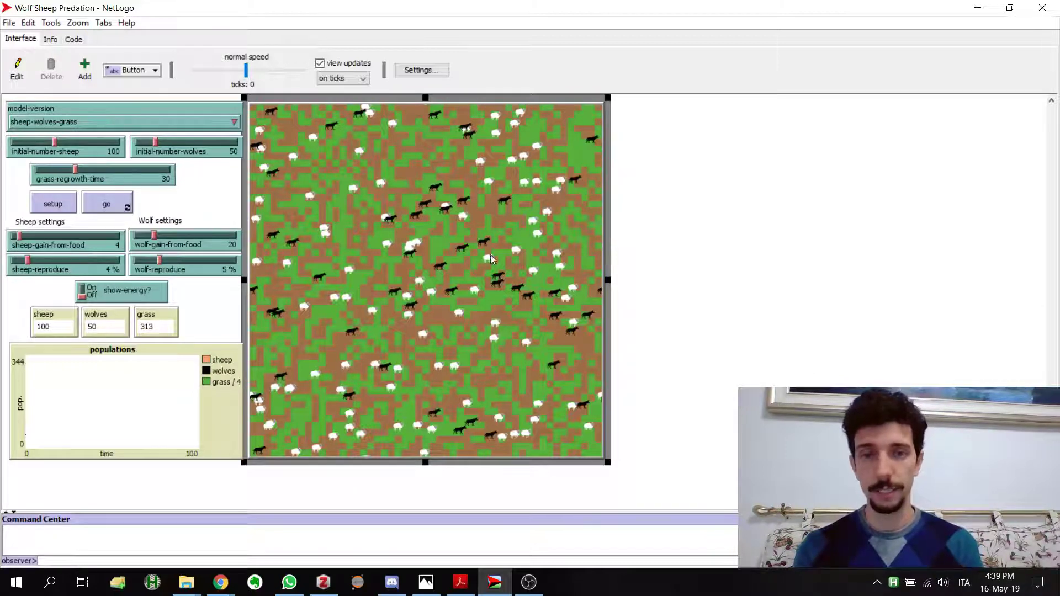
click(660, 182)
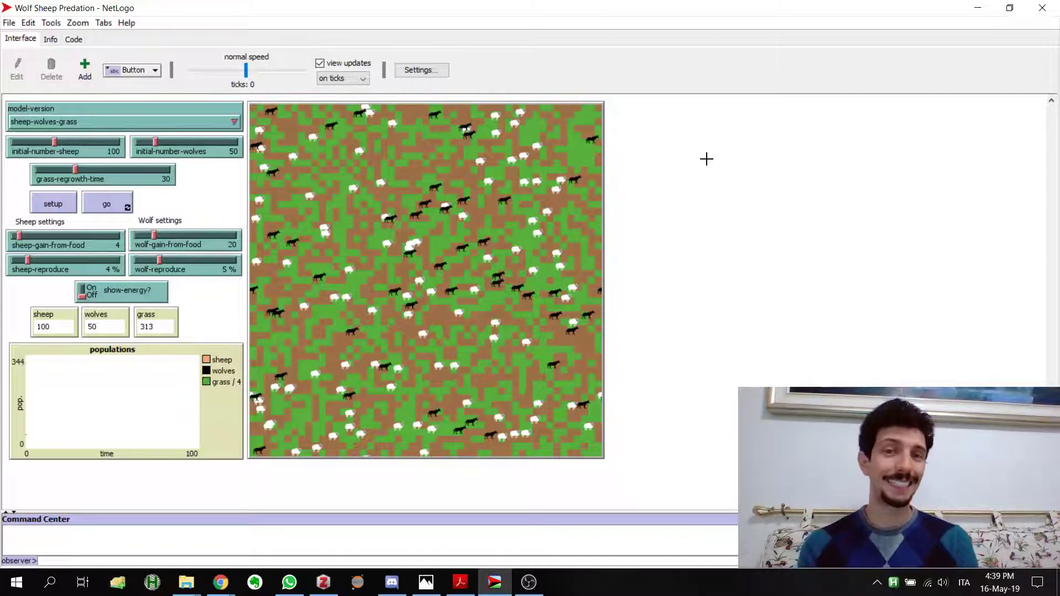
drag(680, 162, 487, 333)
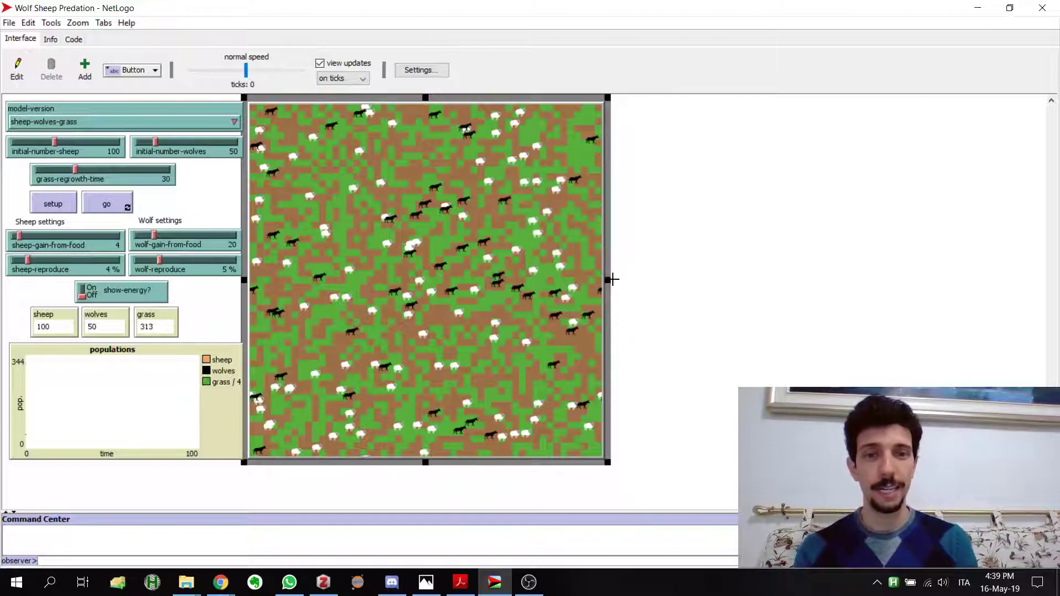
click(612, 282)
drag(620, 283, 760, 286)
Set up and run the grass model to tick 76, then shrink the view back to a square.
click(65, 205)
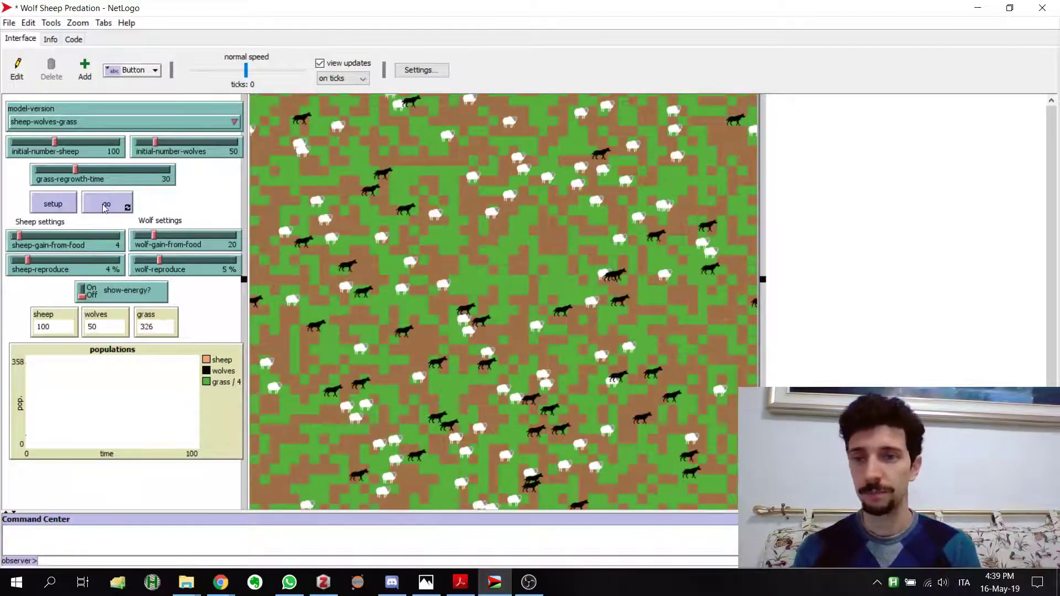
click(104, 208)
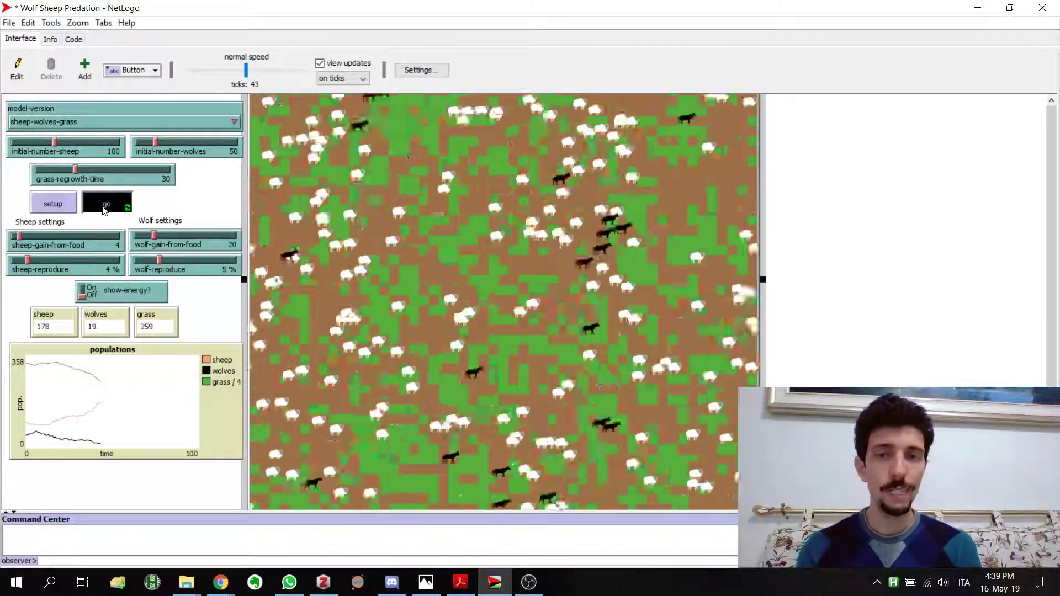
click(105, 207)
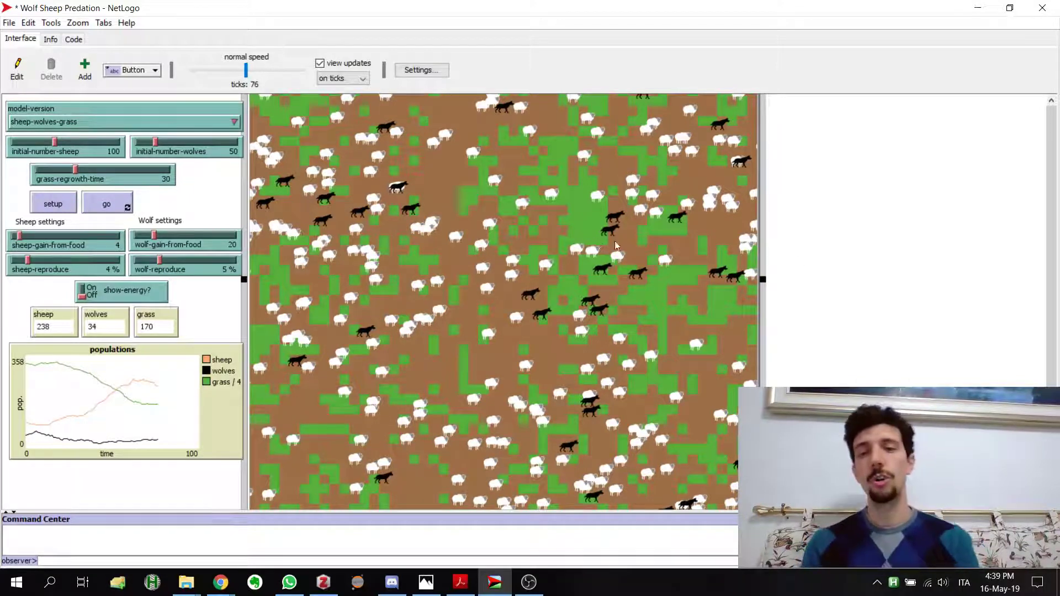
drag(762, 283, 589, 243)
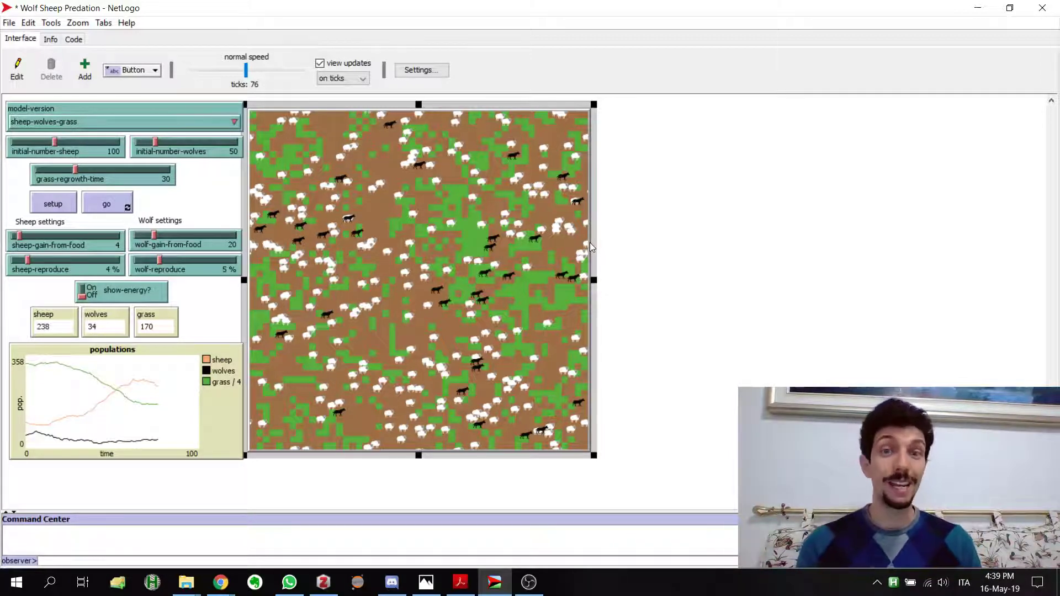
click(613, 198)
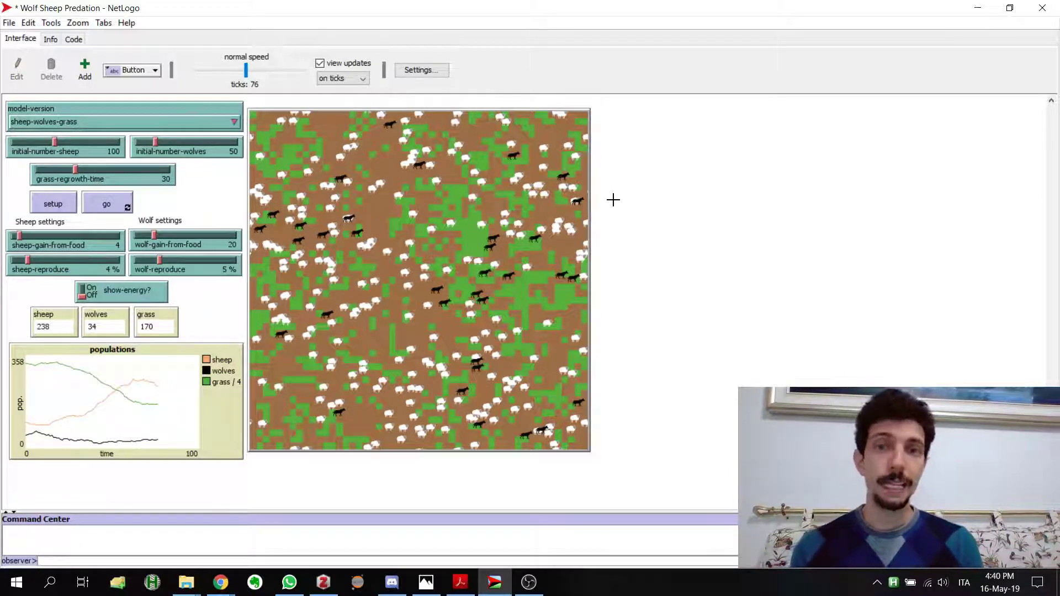
click(420, 71)
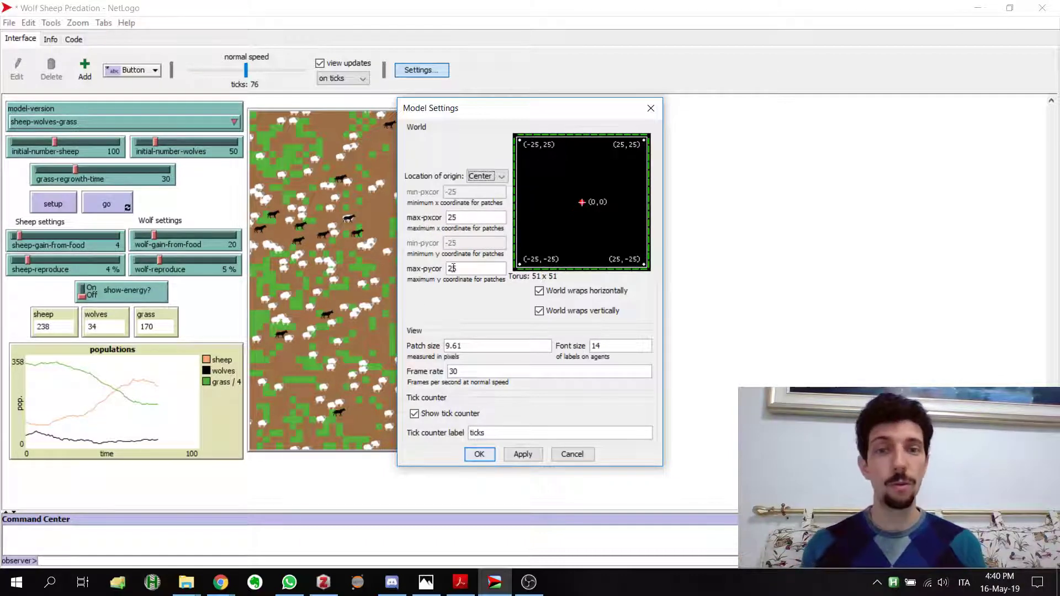
click(461, 219)
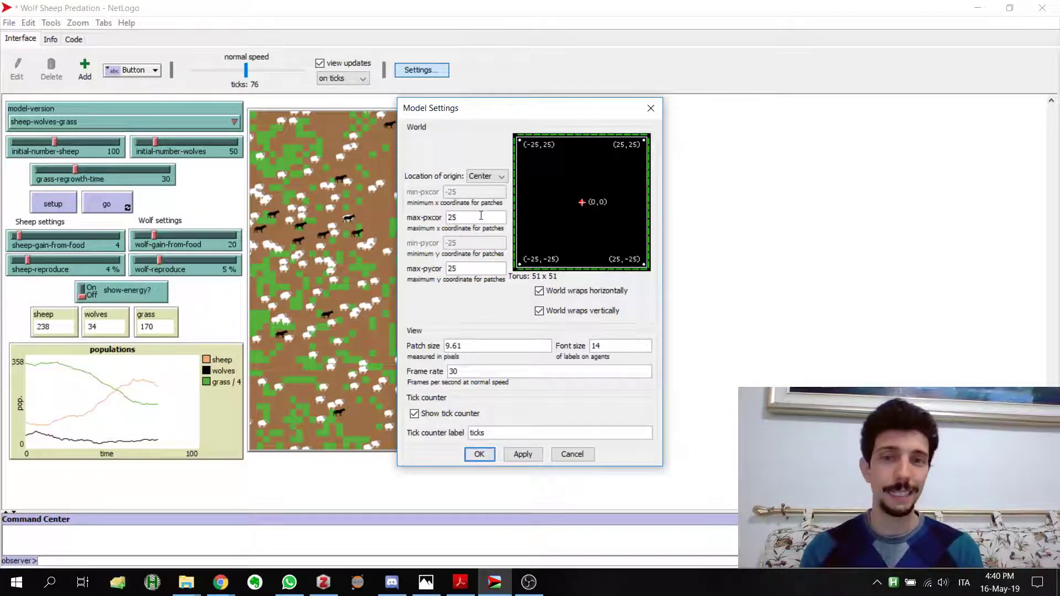
click(478, 453)
drag(675, 263, 744, 281)
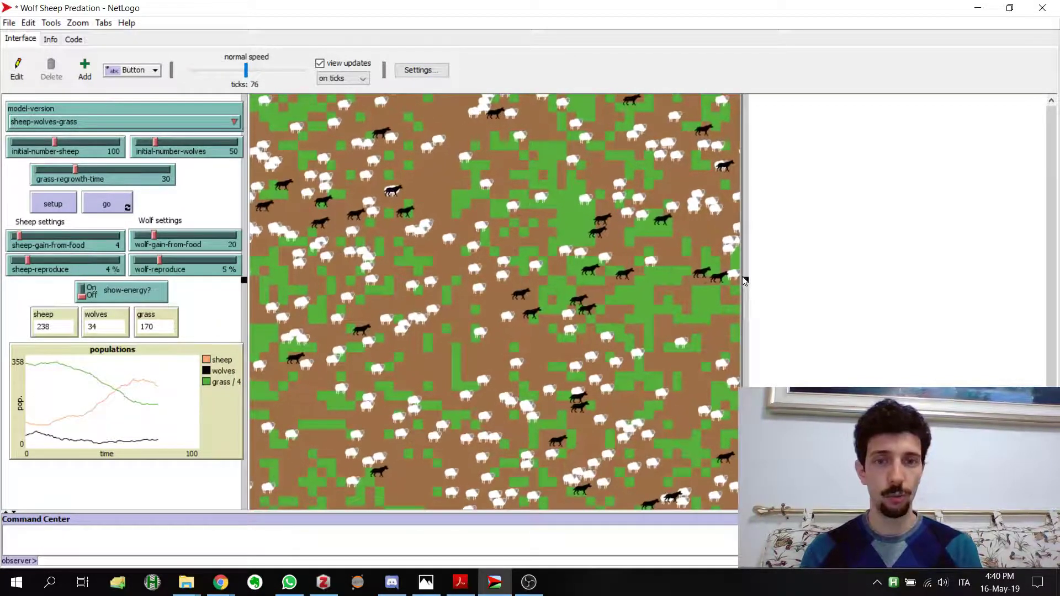
click(428, 70)
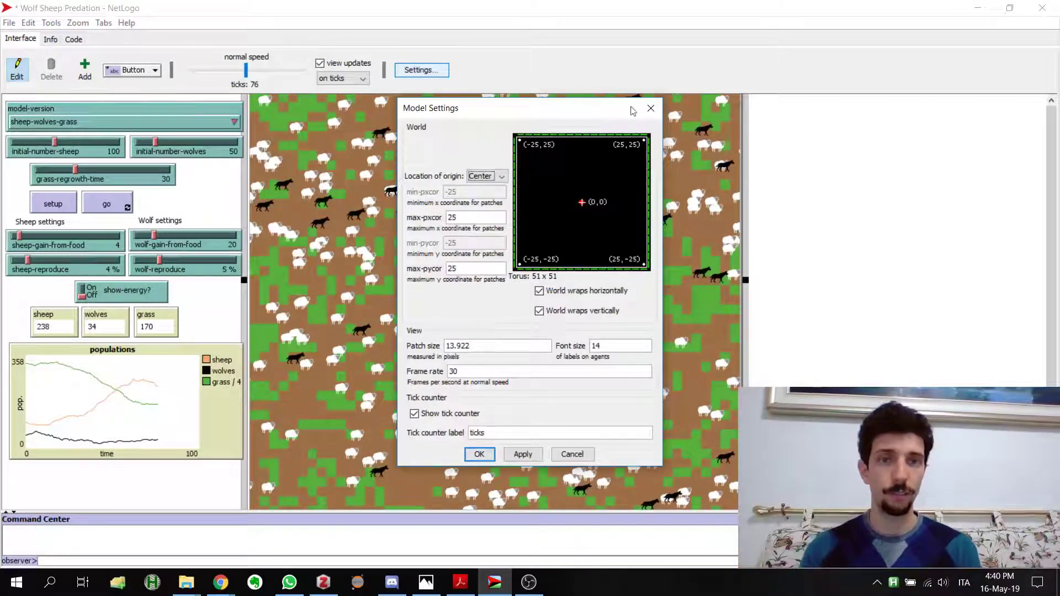
click(651, 108)
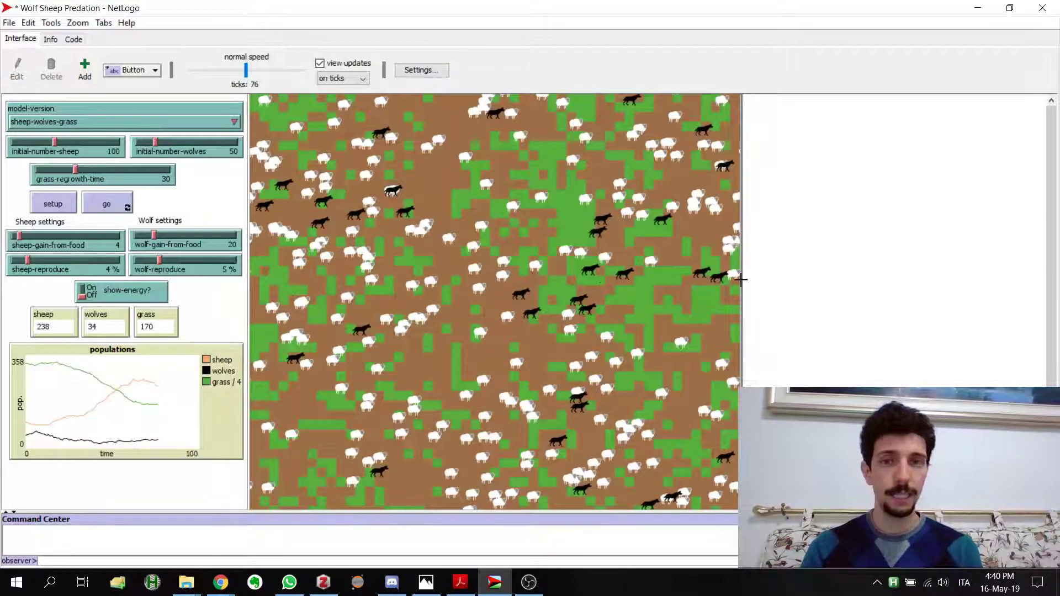
drag(750, 285, 566, 279)
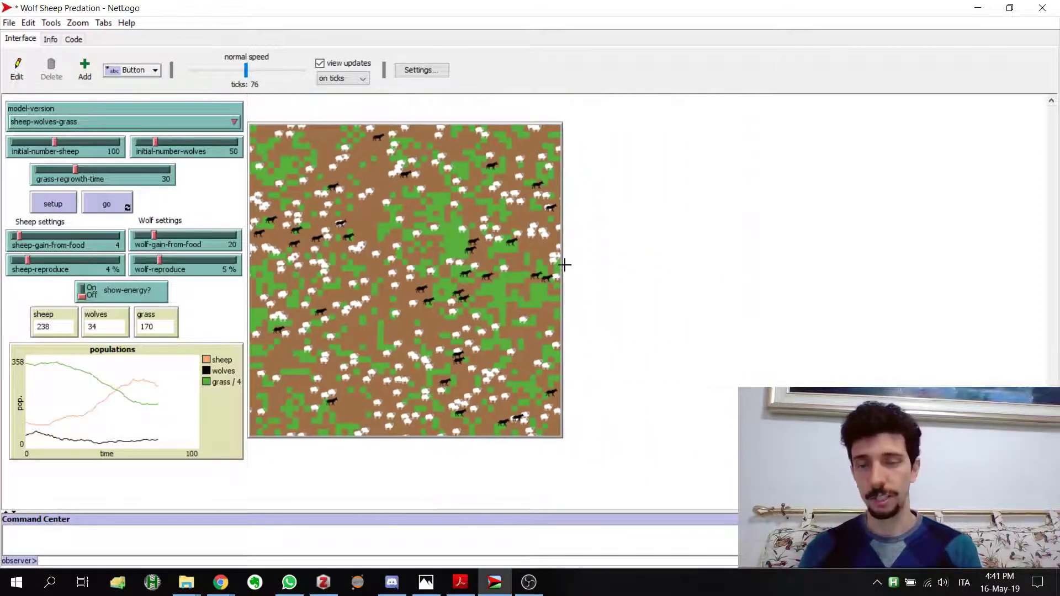
Change max-pxcor to 50 in the world settings, making the world 101 by 51 patches.
click(422, 69)
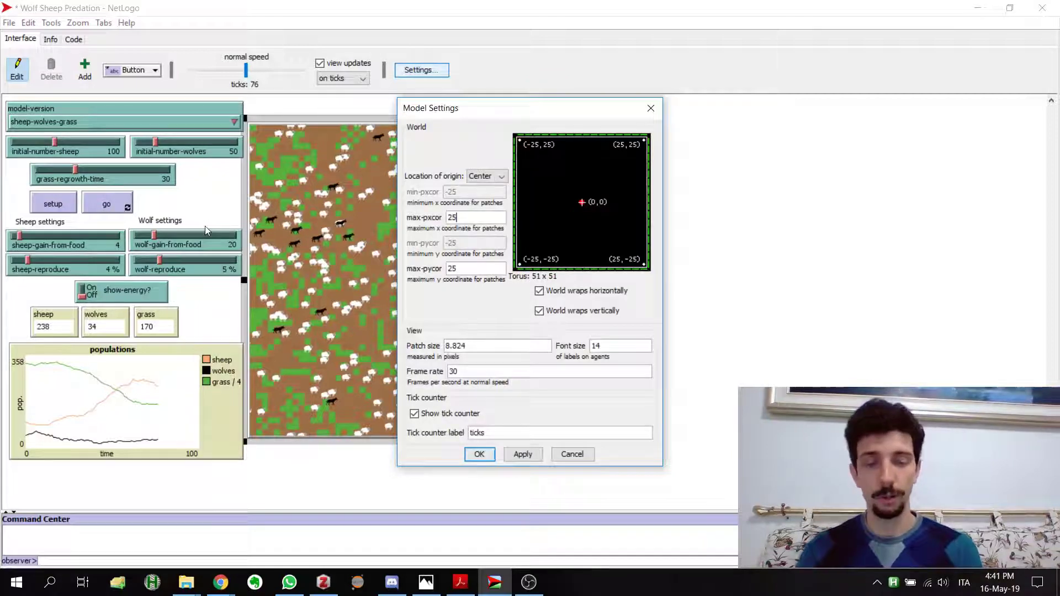
key(BackSpace)
key(BackSpace)
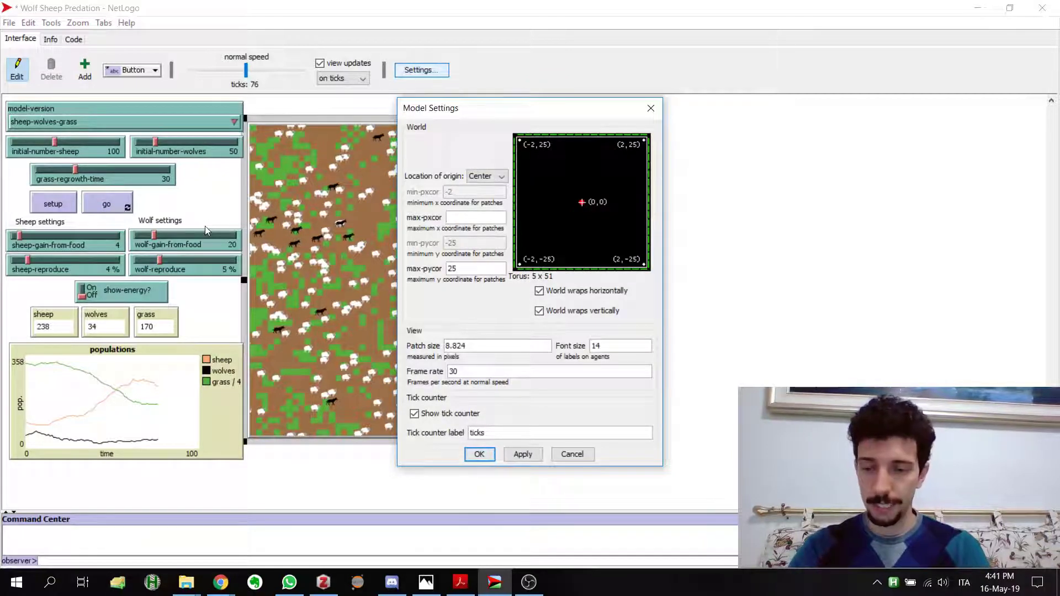
text(50)
key(Return)
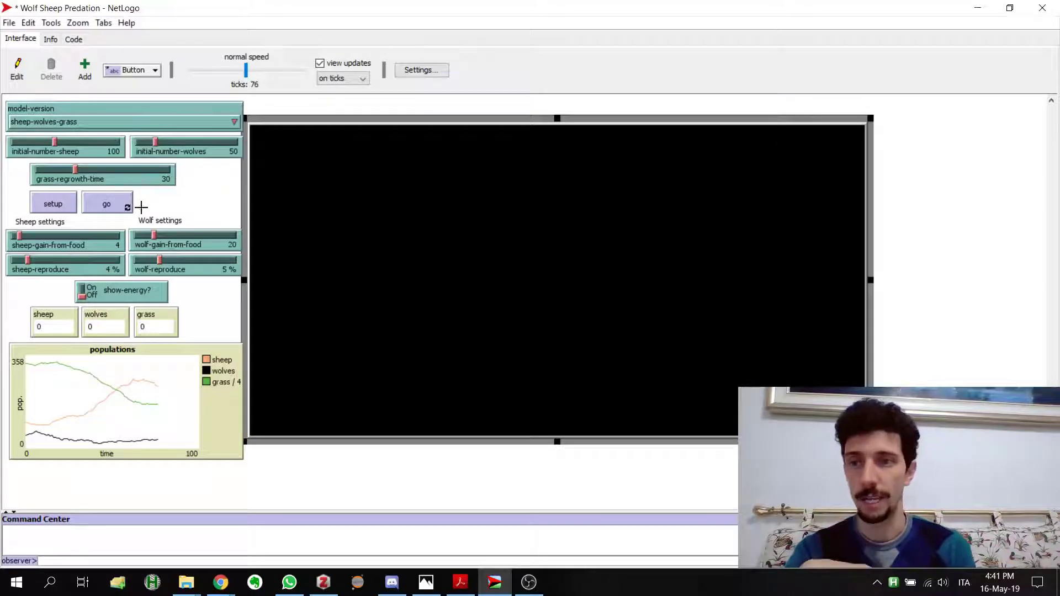
Set up the widened world, run it at a slower speed, and stop at tick 294.
click(50, 206)
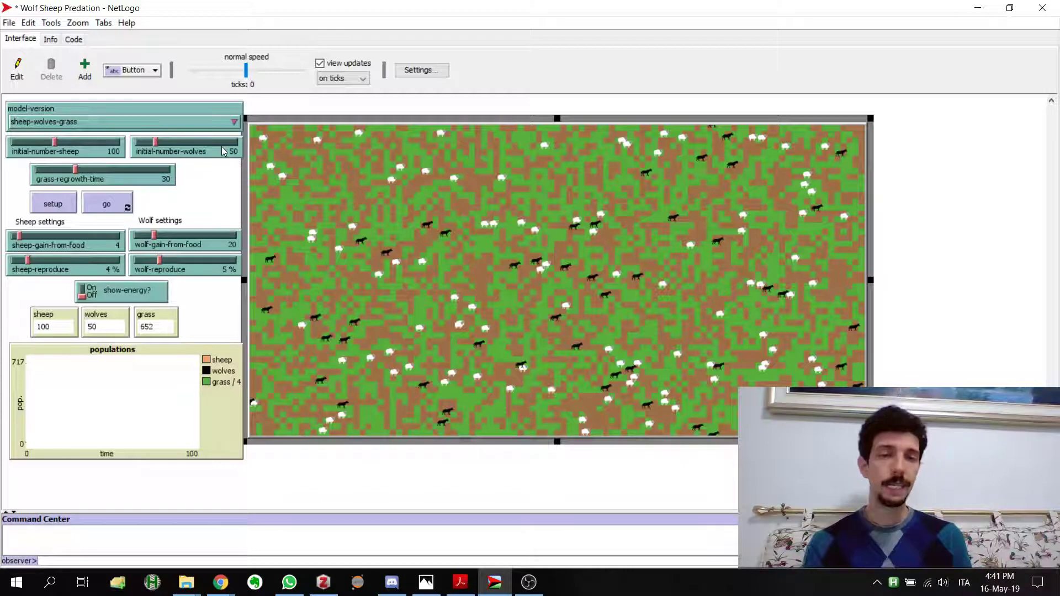
click(63, 204)
click(116, 207)
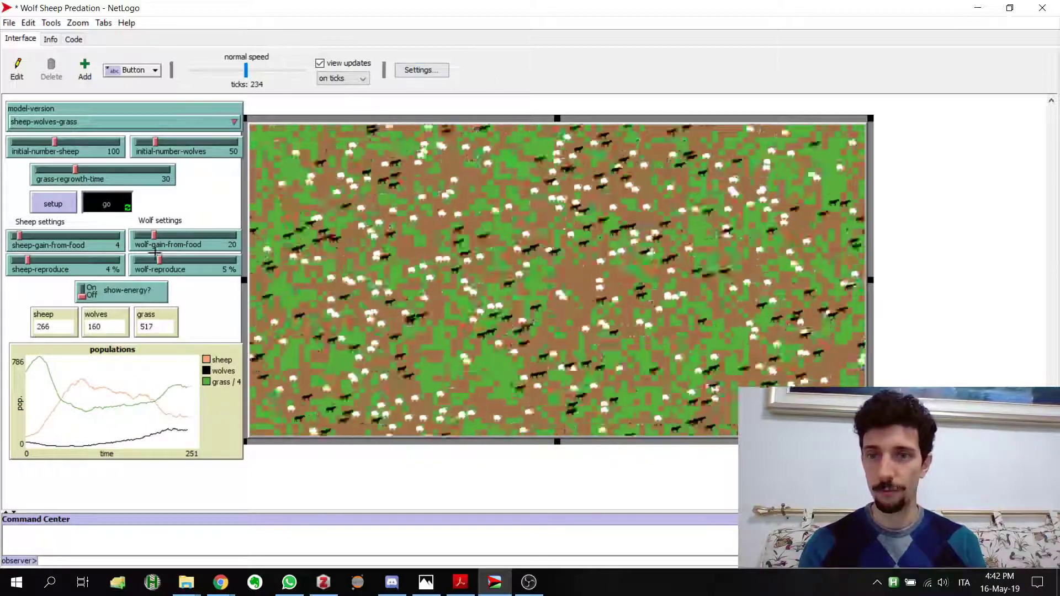
click(225, 71)
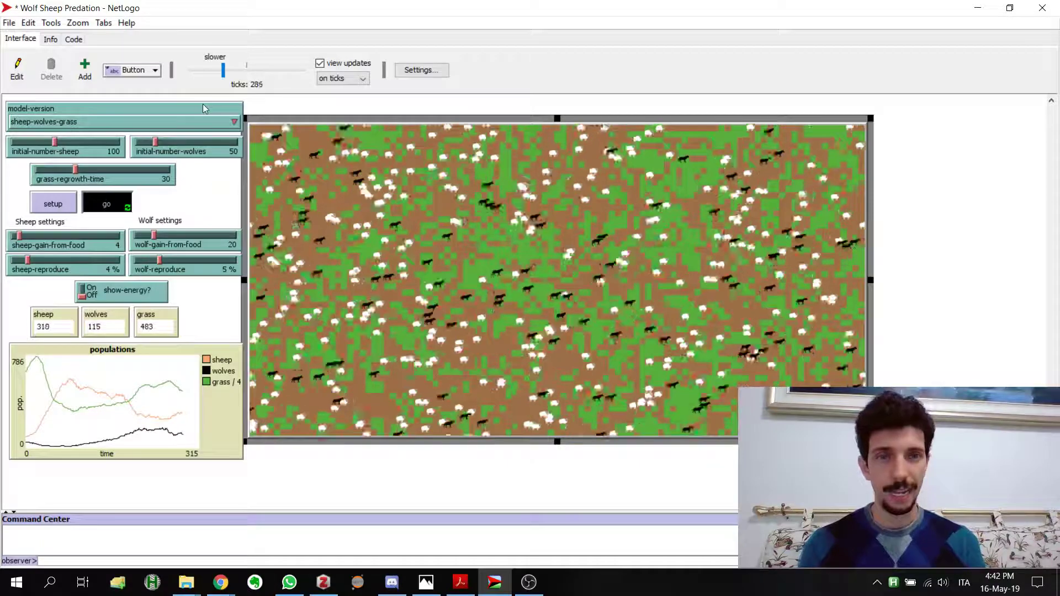
click(106, 204)
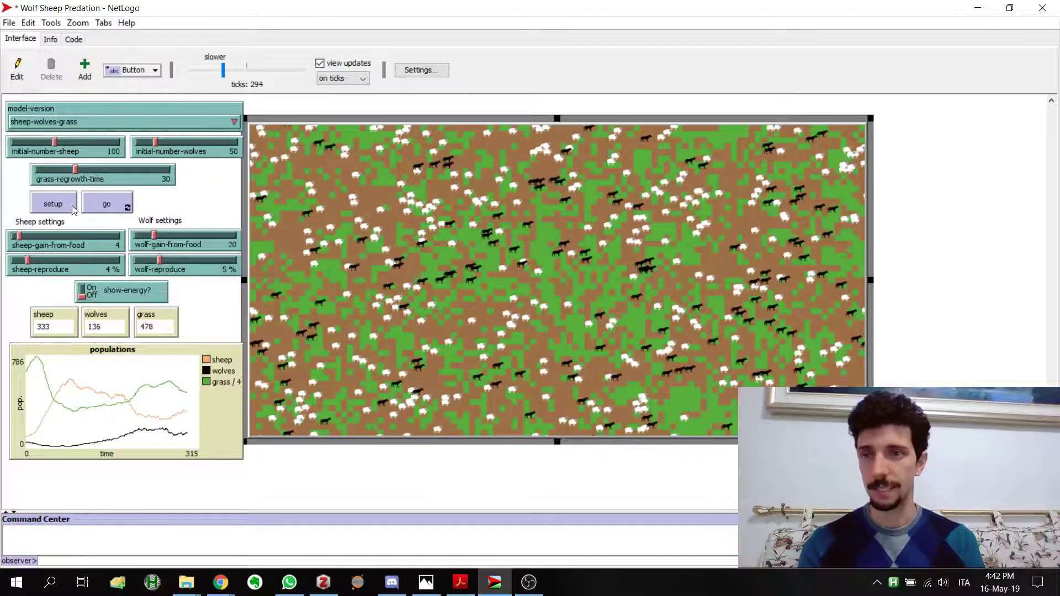
Set initial-number-sheep to 35, set up, and run until tick 41 with 2 wolves left.
drag(54, 143, 25, 145)
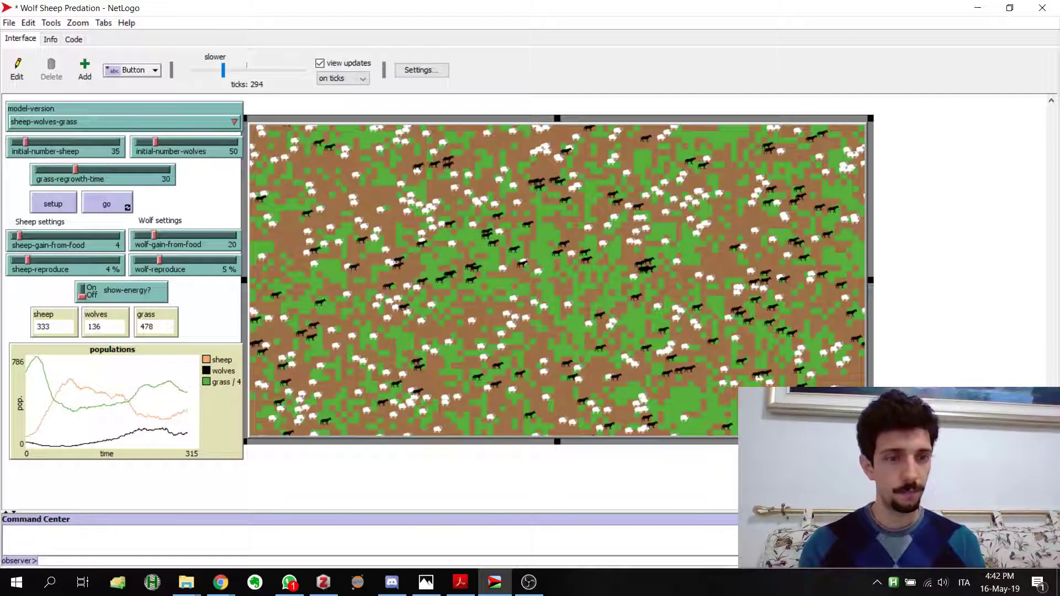
click(268, 447)
click(66, 207)
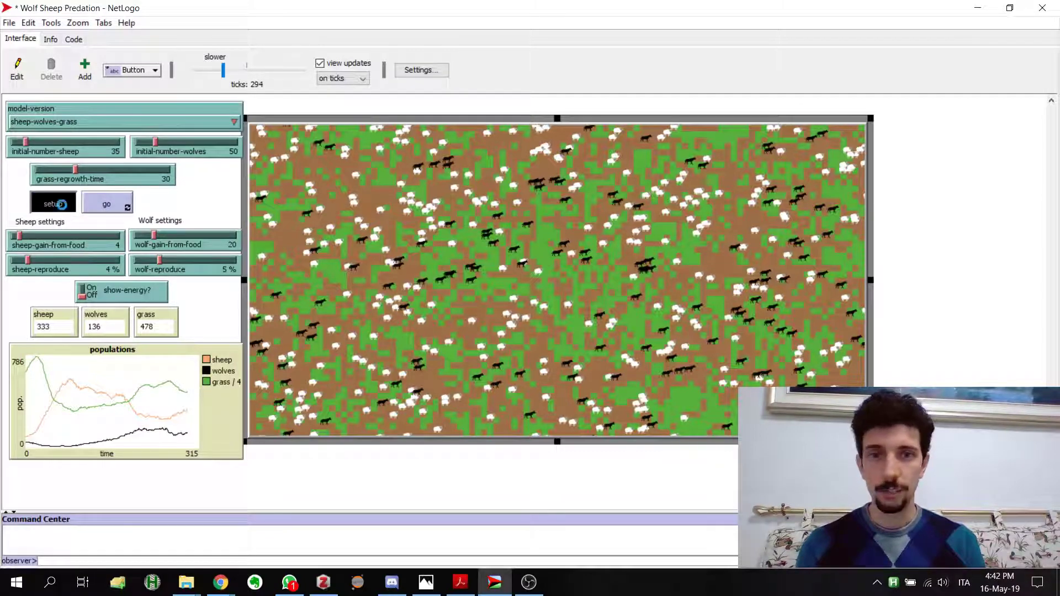
click(118, 205)
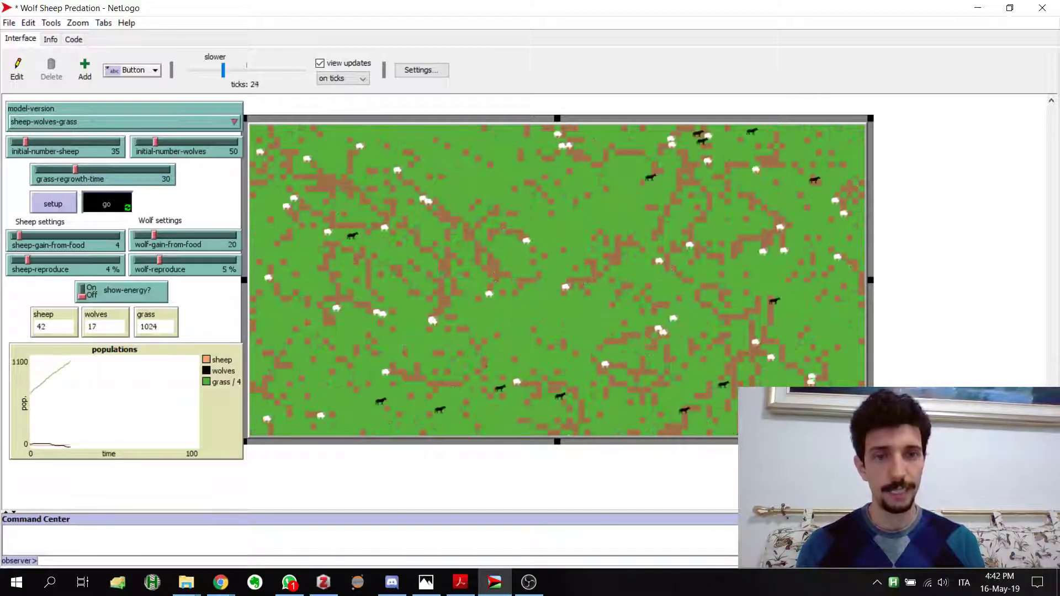
click(101, 206)
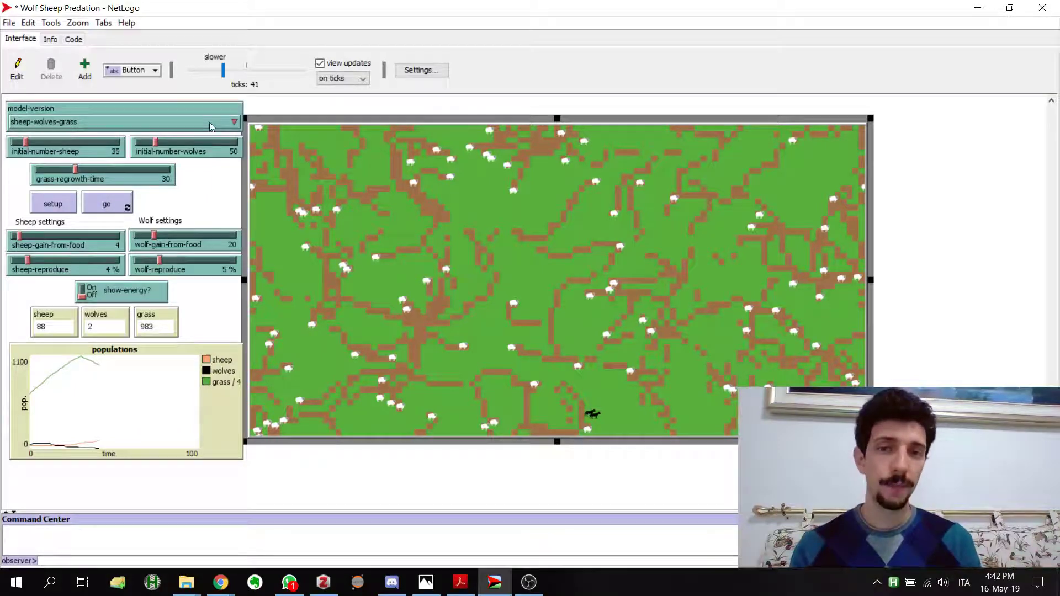
Turn off World wraps vertically in the world settings, keeping the 101 × 51 size.
click(409, 74)
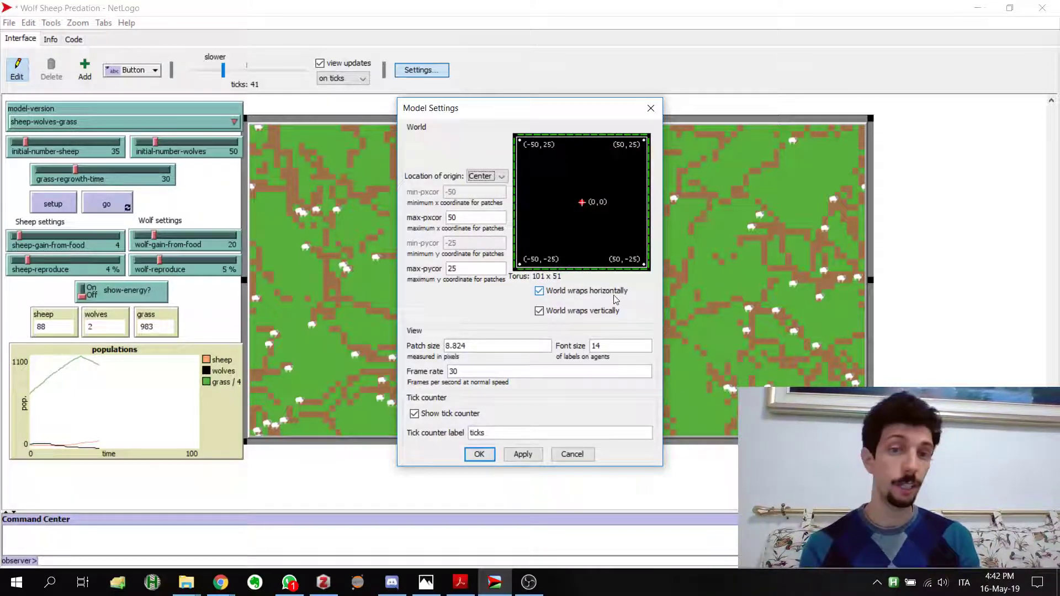
click(539, 312)
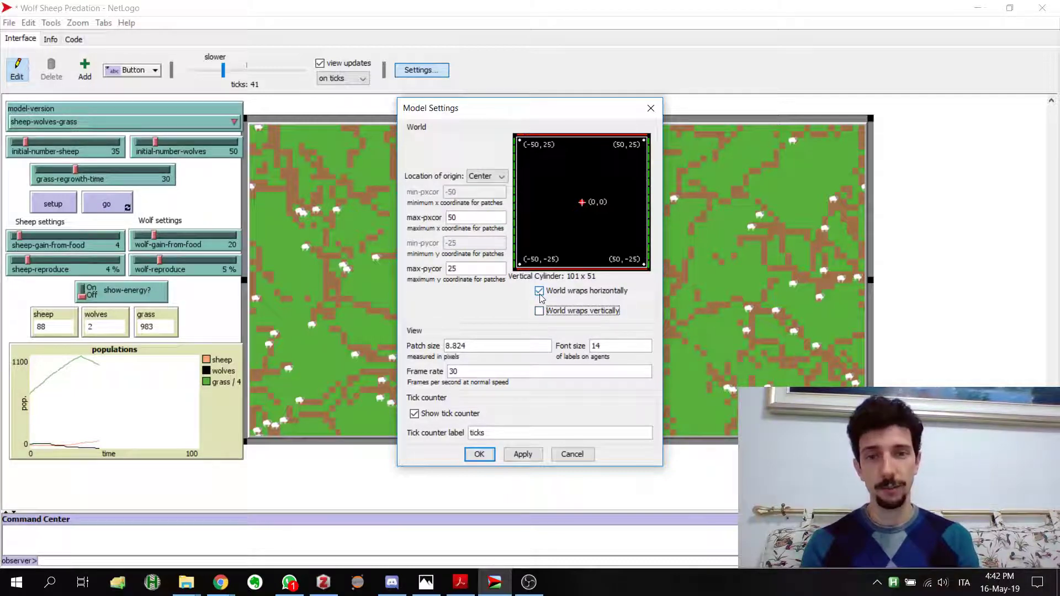
click(539, 292)
click(479, 454)
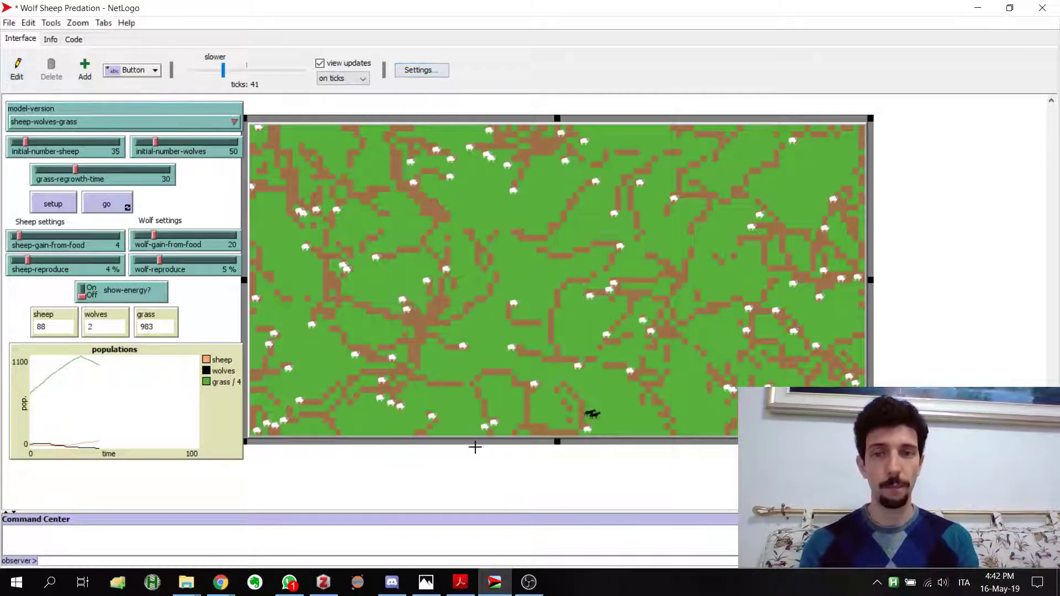
Run the cylinder world until the wolves die out, stopping at tick 80 with 318 sheep.
click(97, 203)
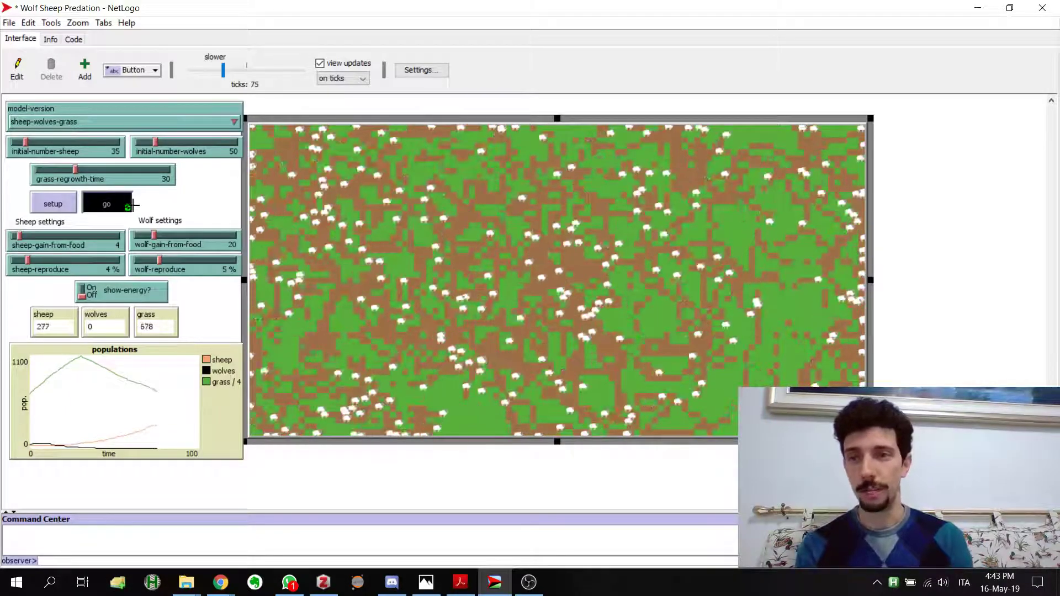
click(107, 205)
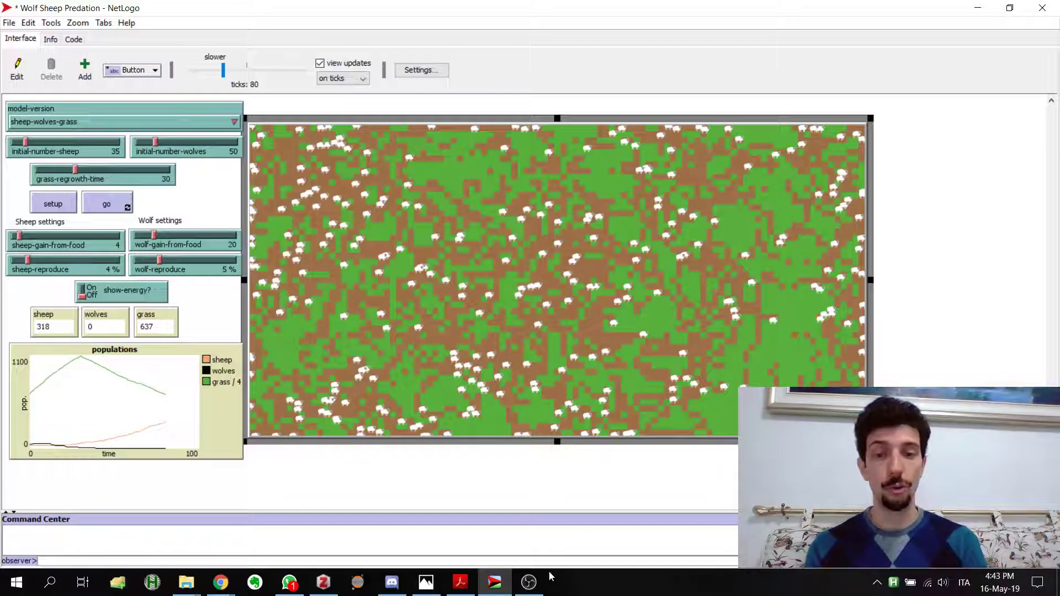
click(529, 581)
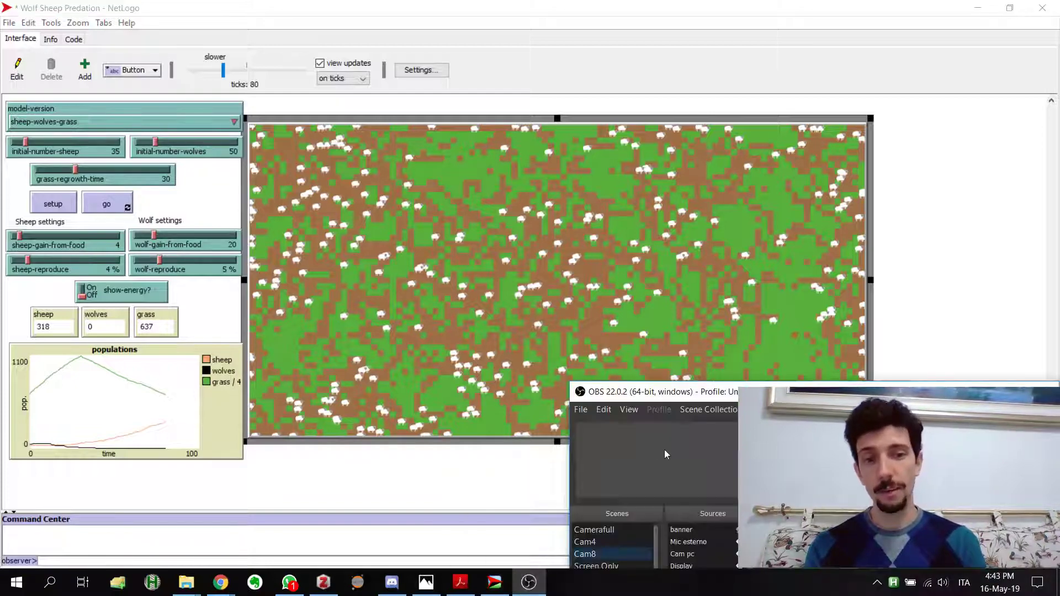
click(594, 529)
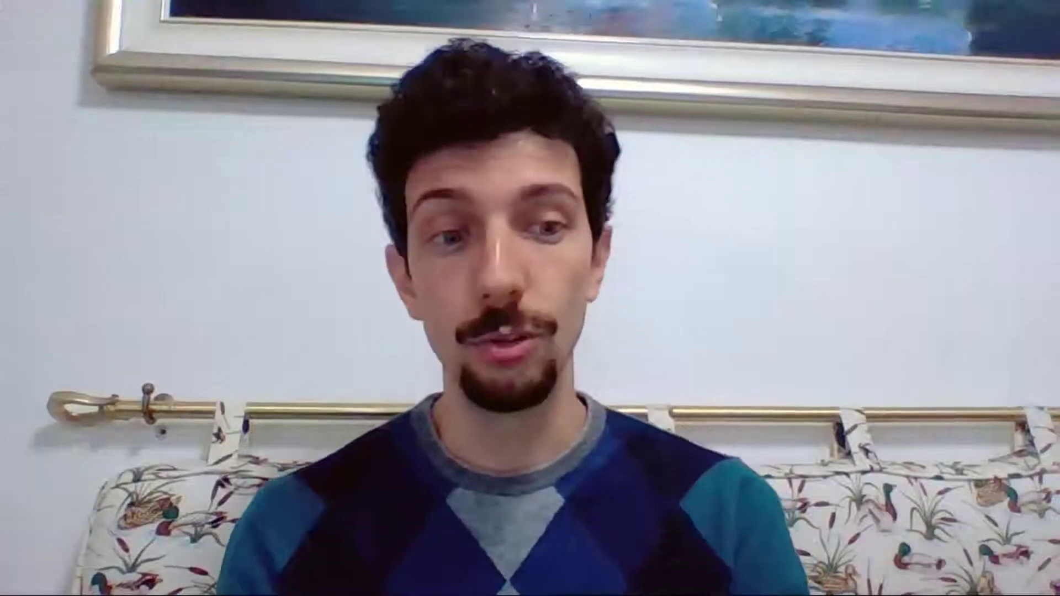